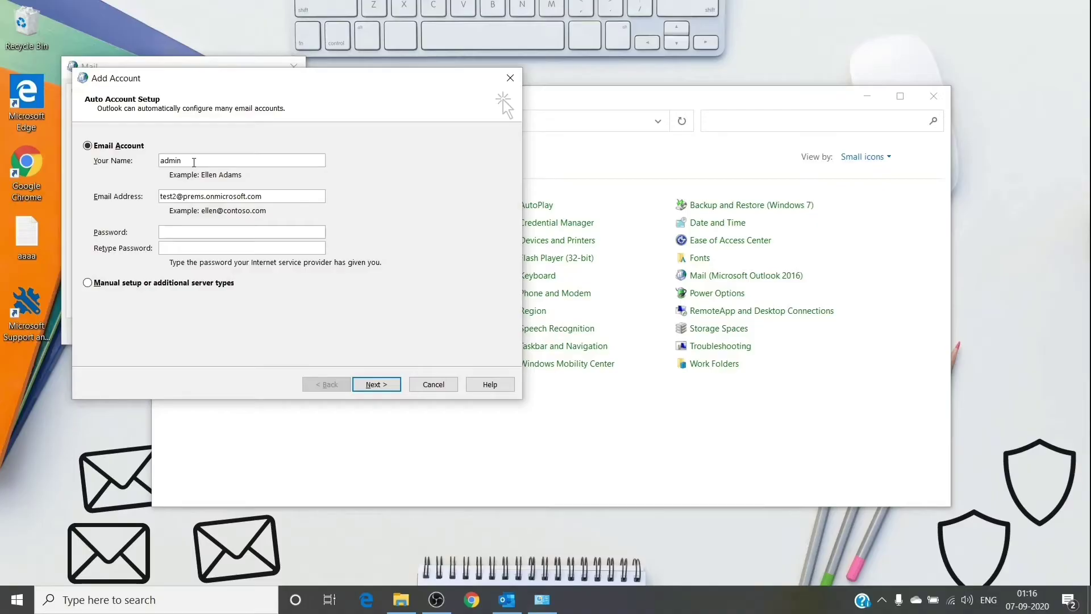
Step: Start Auto Account Setup for the entered name and e-mail address
click(376, 385)
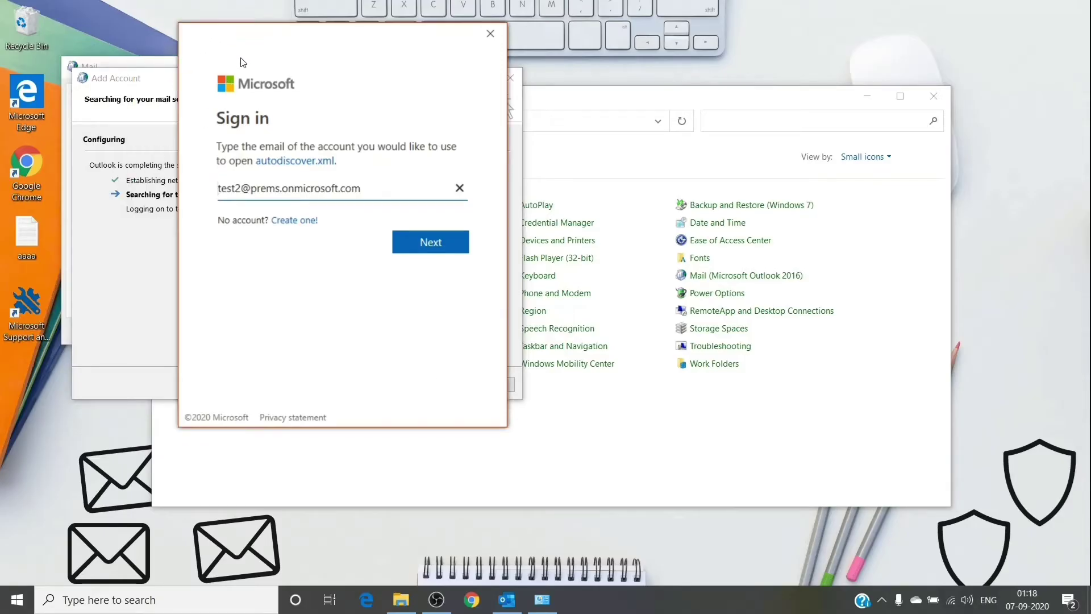
click(275, 69)
Step: Close the Microsoft sign-in window and launch Registry Editor by searching 'reg'
click(490, 35)
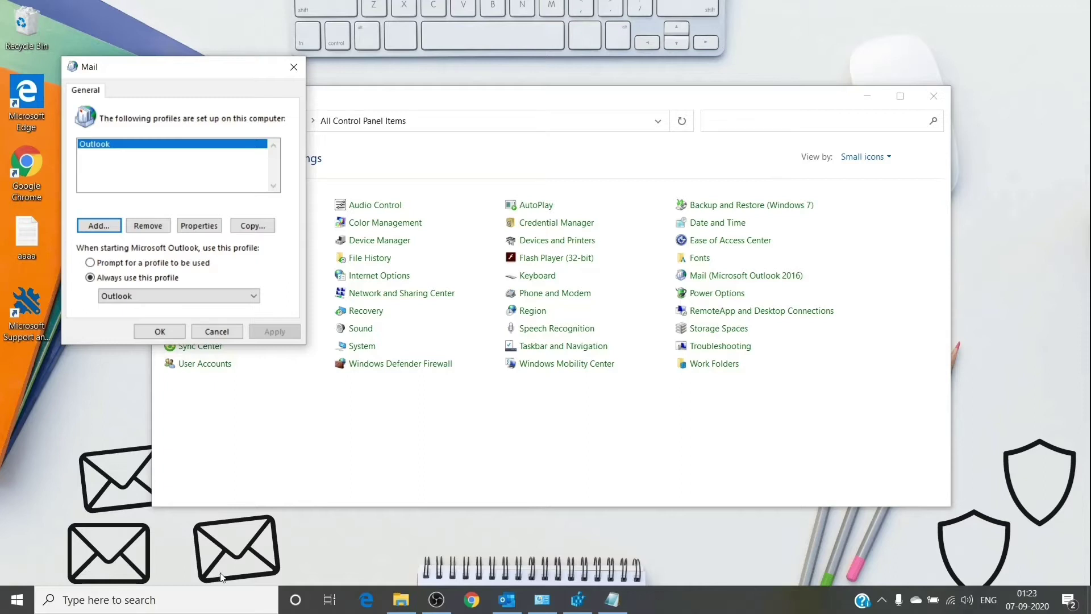
click(202, 597)
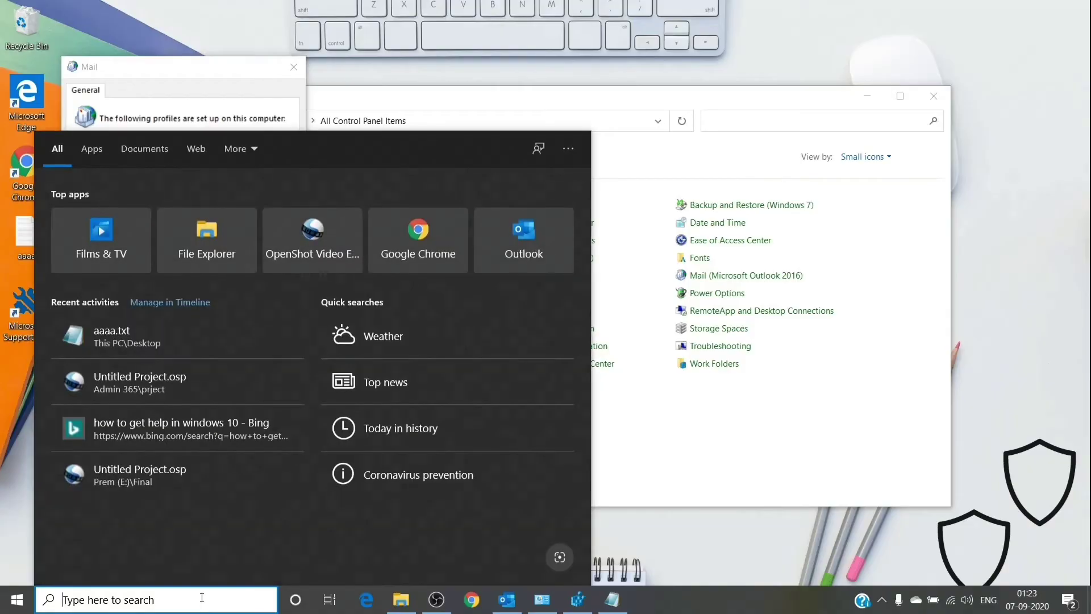
text(reg)
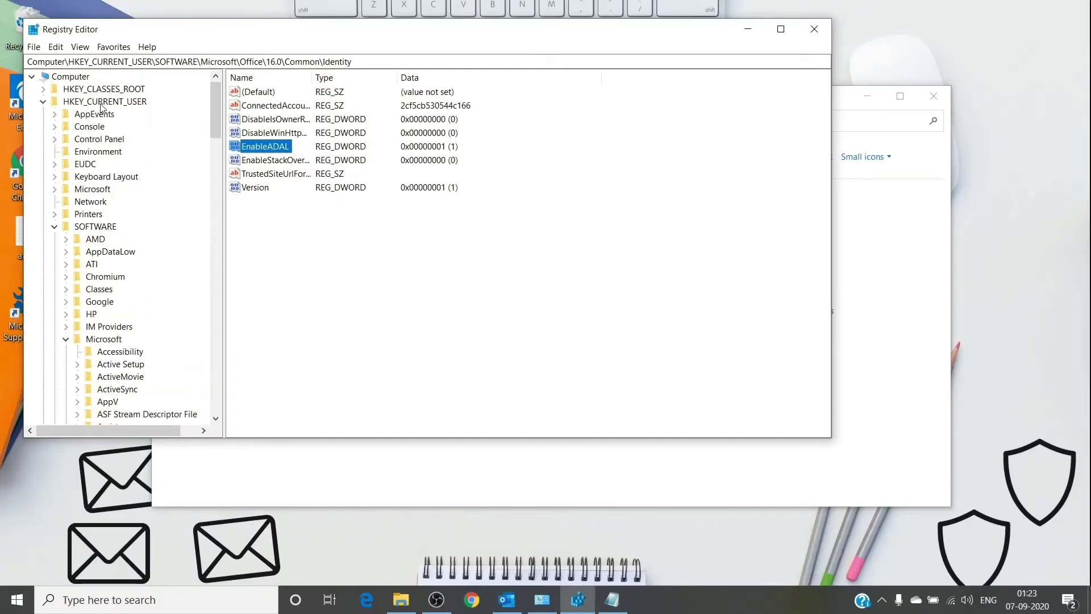
Step: Select HKEY_CURRENT_USER and scroll the key tree toward Software\Microsoft\Office\16.0\Common\Identity
click(103, 102)
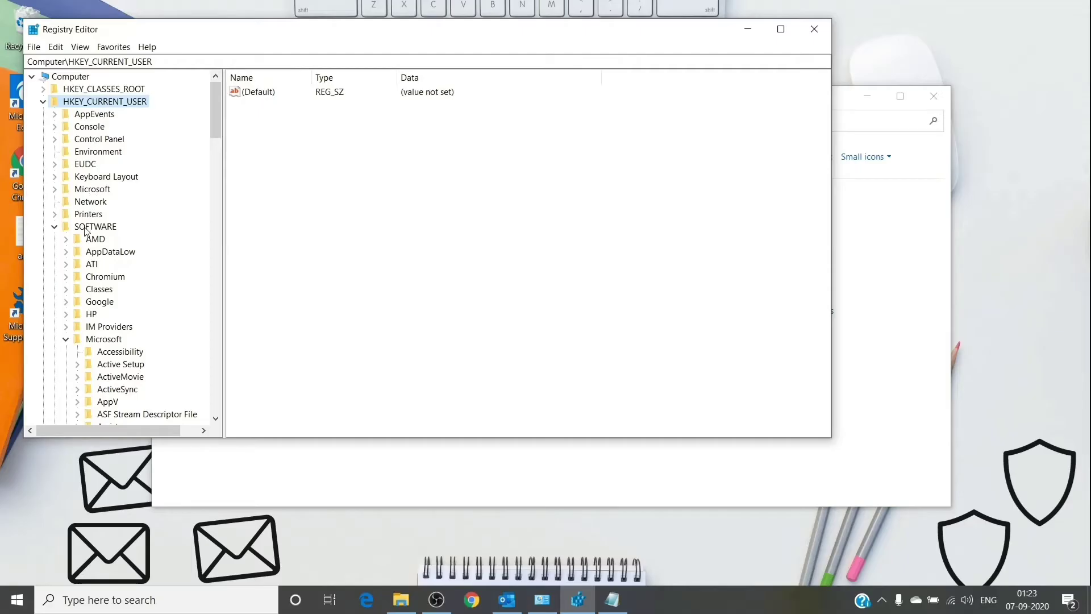
scroll(87, 248, down, 1)
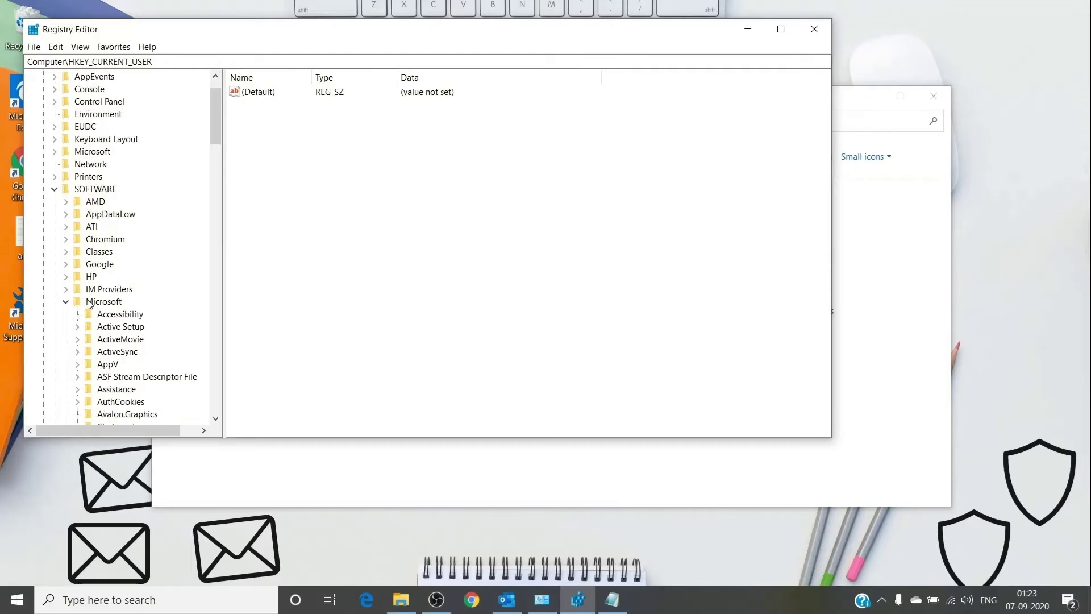
scroll(90, 301, down, 16)
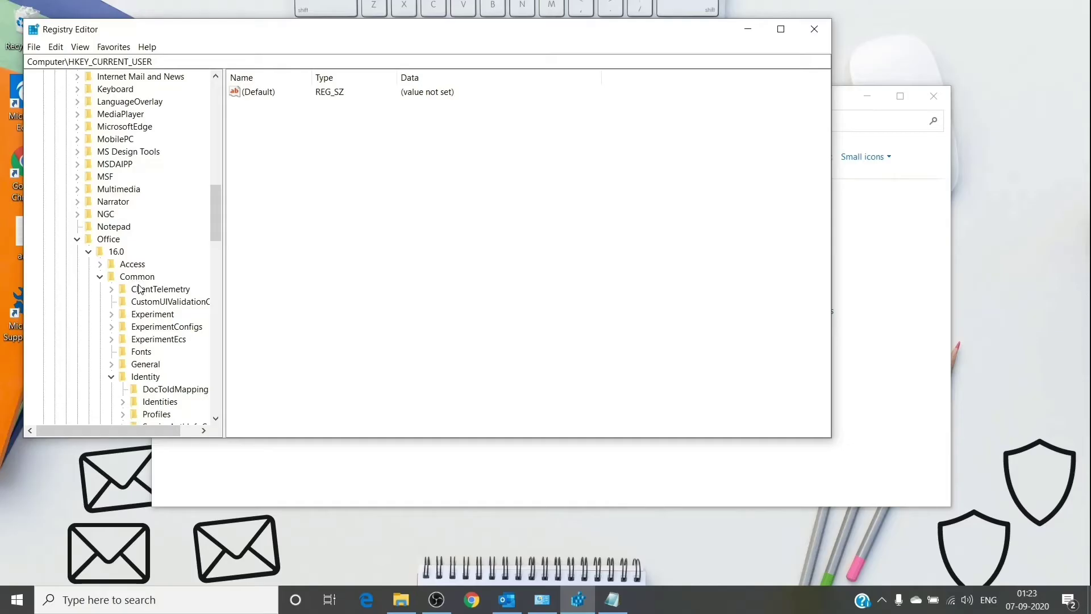
scroll(139, 287, down, 1)
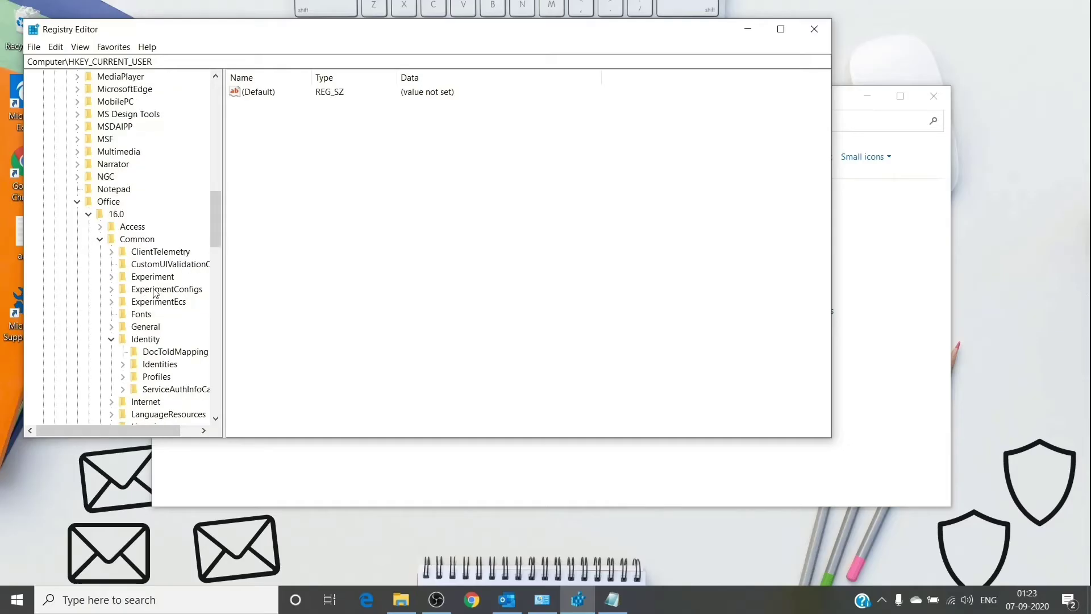
Step: Change the EnableADAL DWORD under the Identity key from 1 to 0
right_click(151, 341)
mouse_move(185, 363)
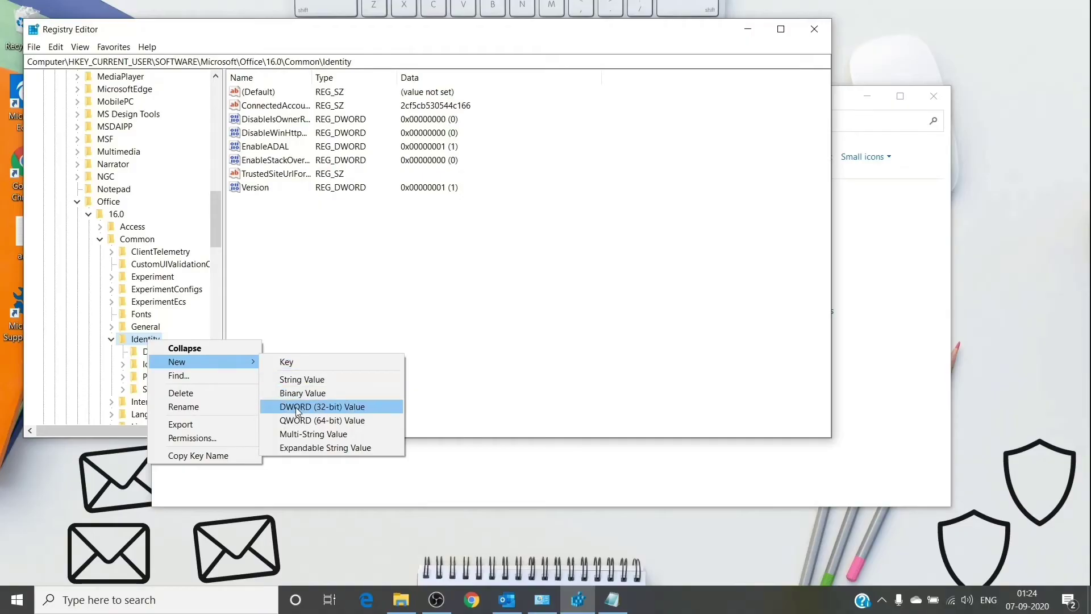
click(322, 278)
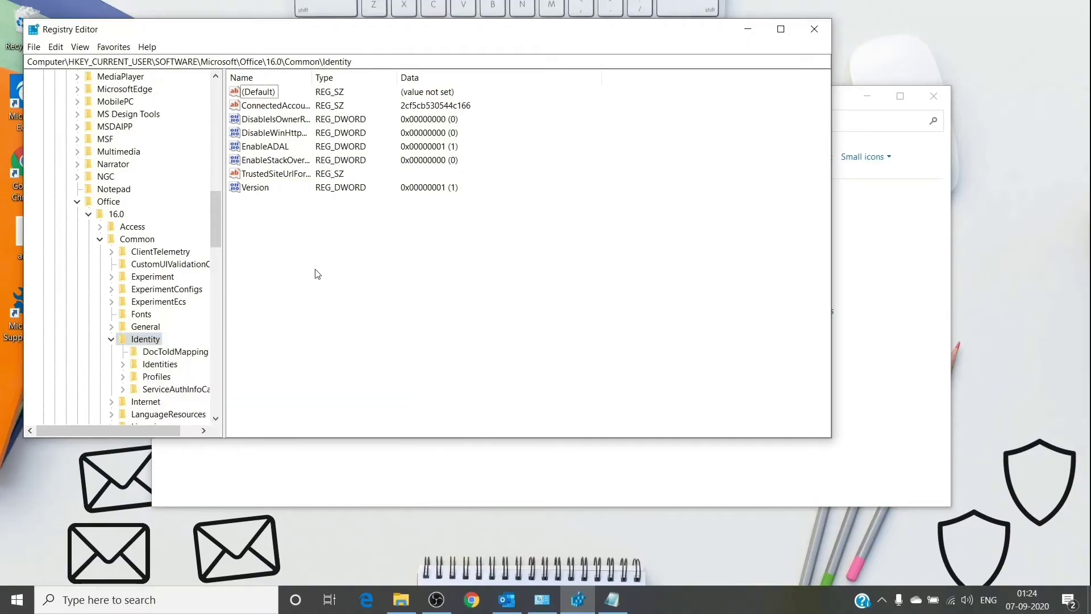
click(245, 148)
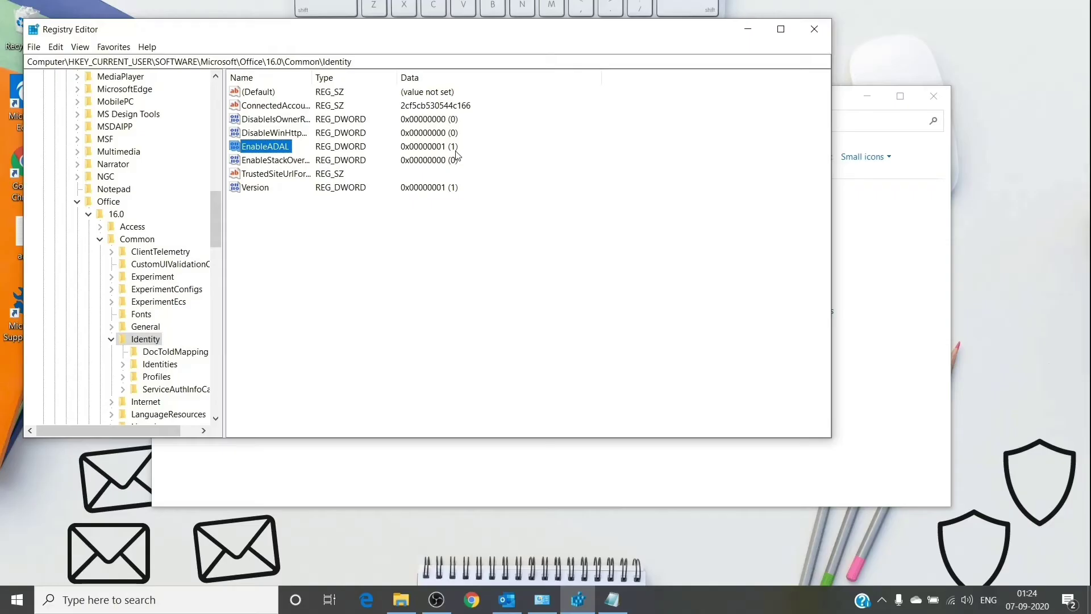
double_click(274, 147)
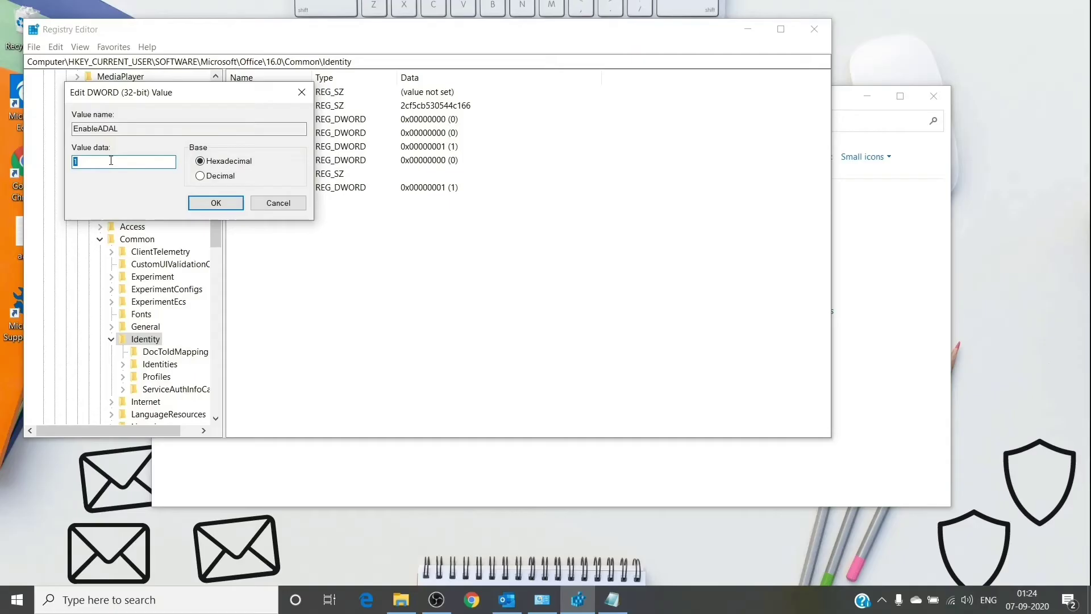
text(0)
click(212, 202)
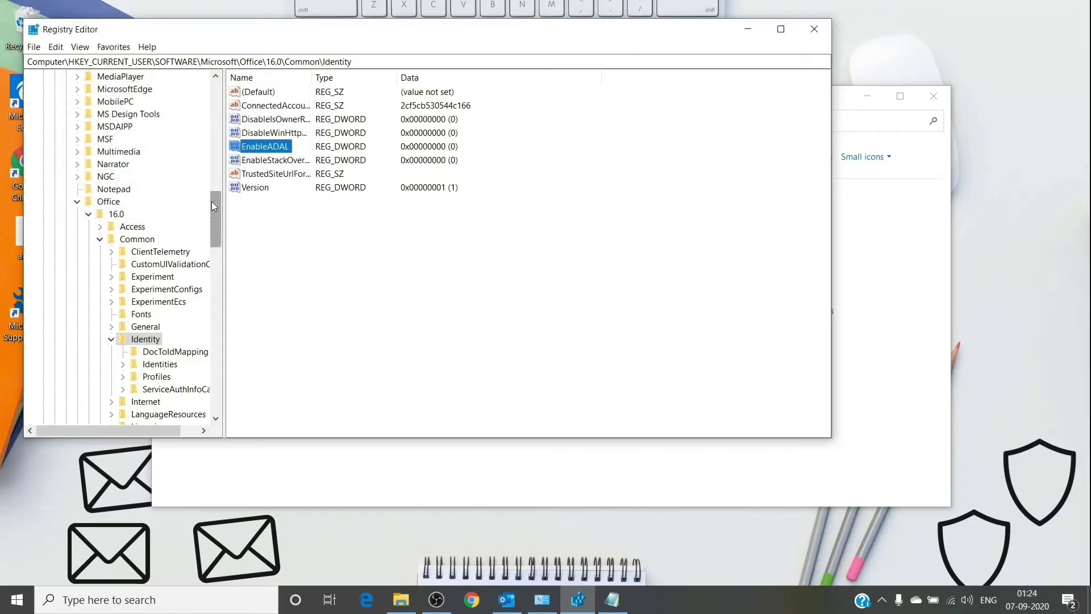
Step: Refresh the registry value list to confirm EnableADAL now reads 0
click(336, 253)
click(80, 46)
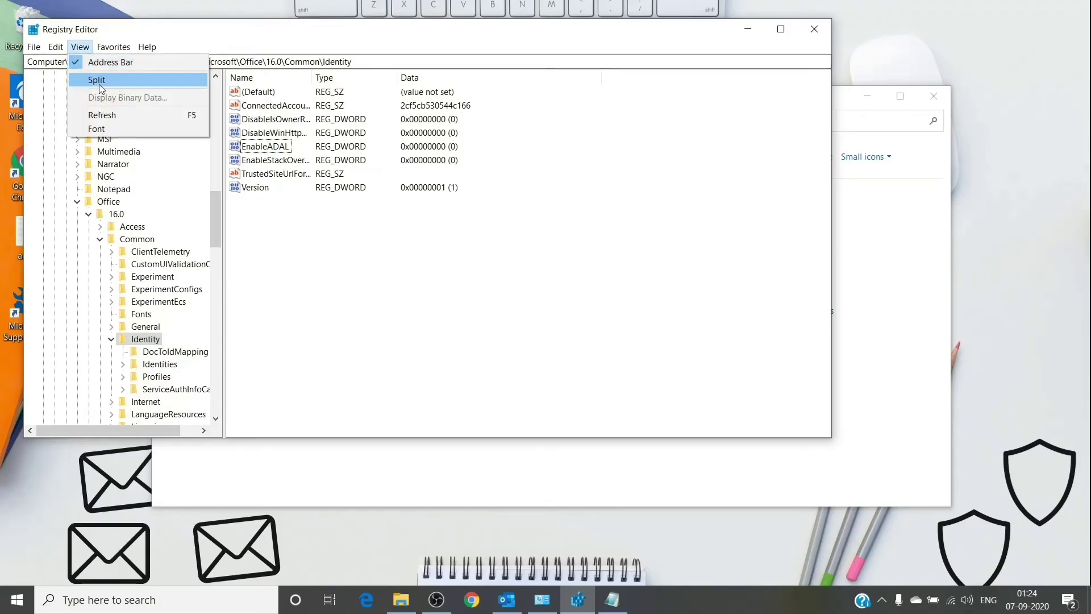
click(91, 116)
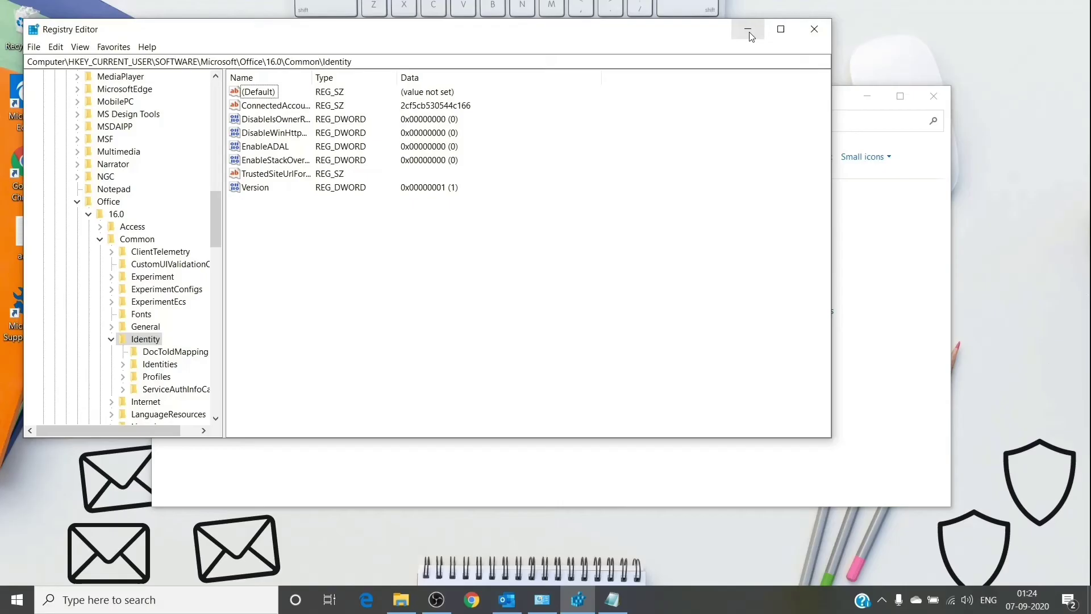
Step: Minimize Registry Editor and create a new Mail profile named 'test'
click(749, 32)
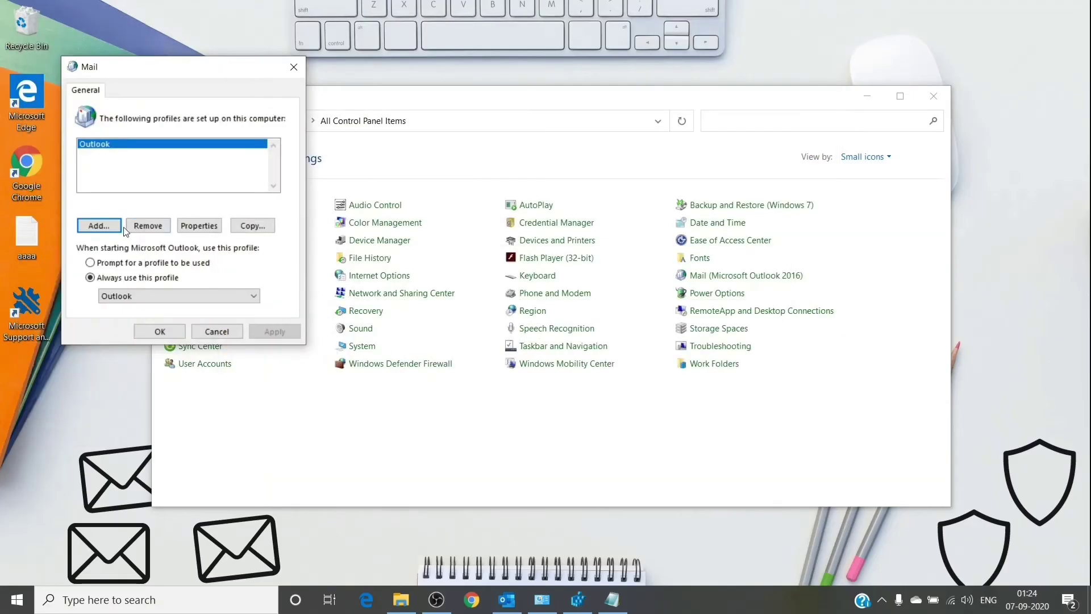
click(100, 226)
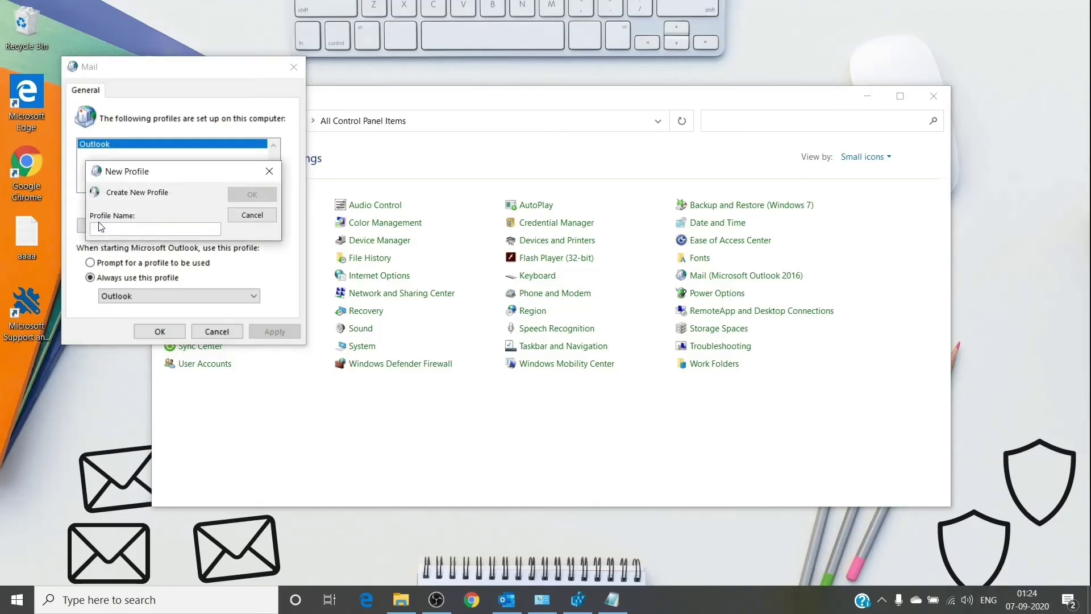
text(test)
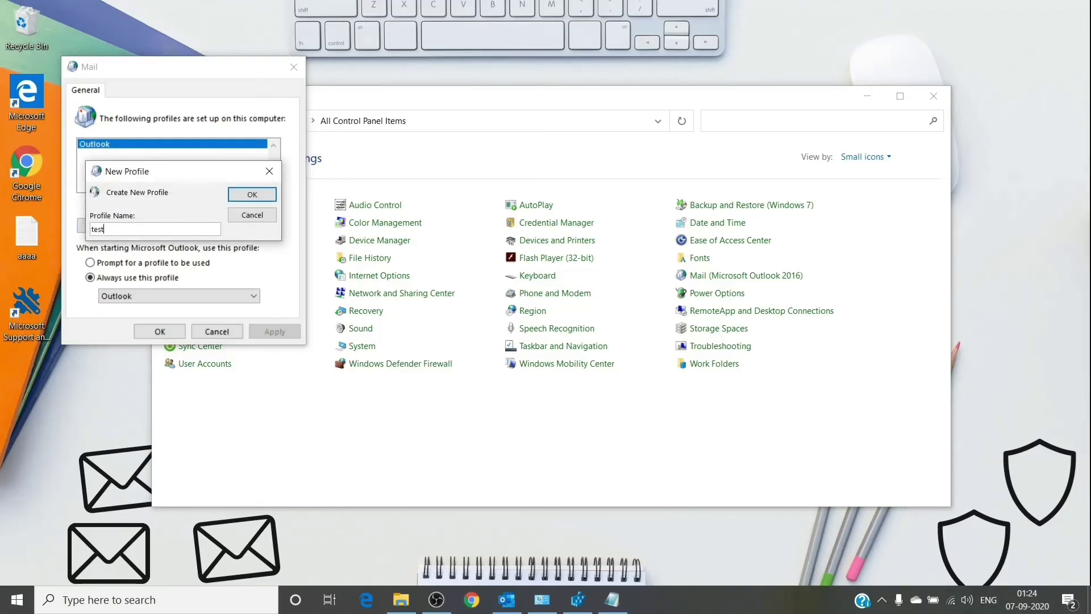
key(Return)
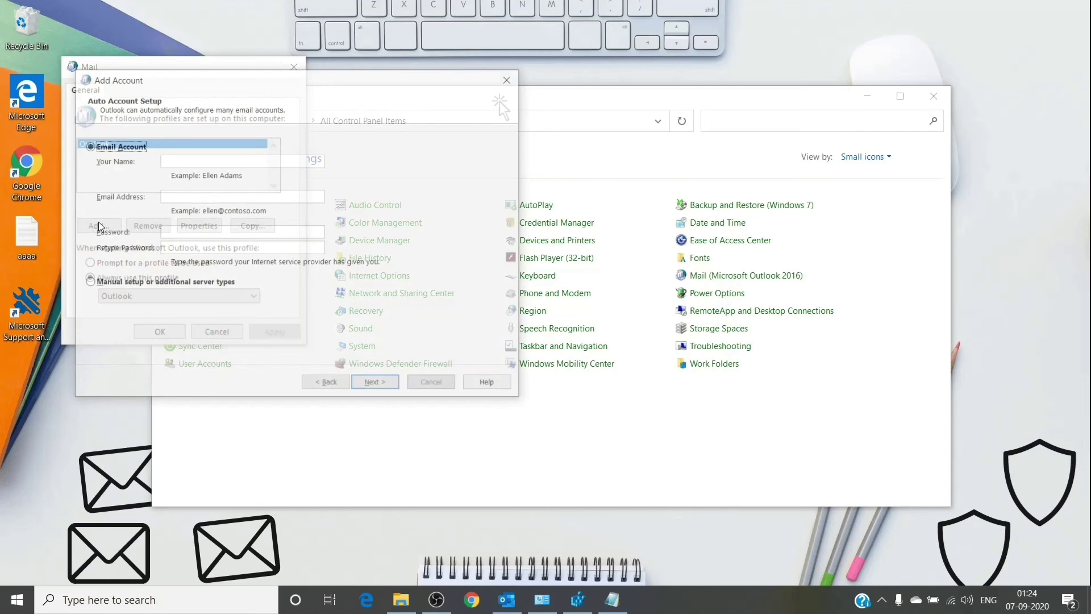
Step: Enter 'test' as Your Name and type the account's e-mail address
text(t)
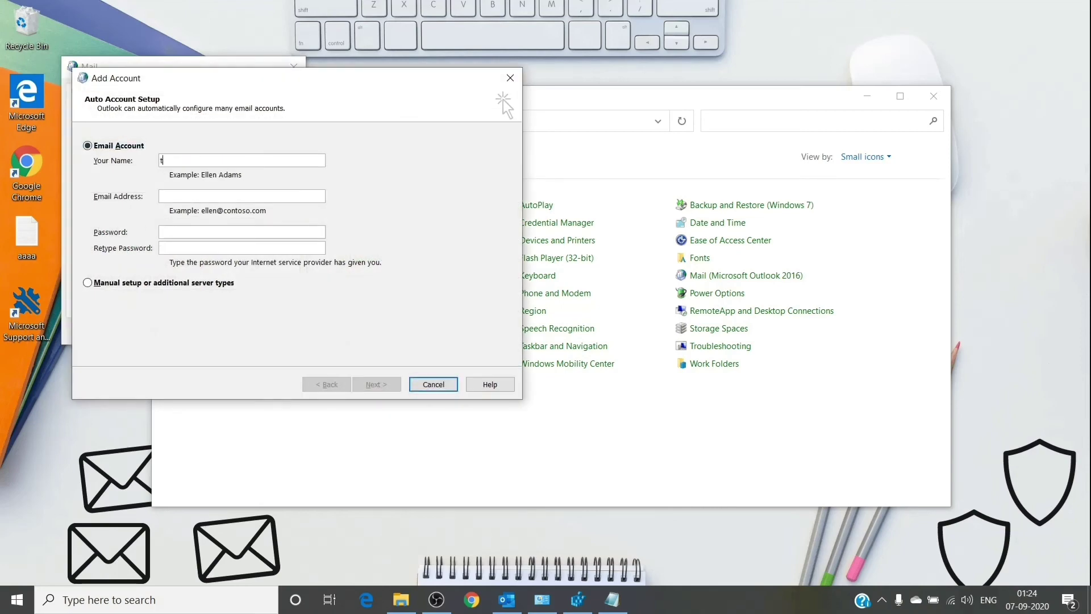
text(est)
click(197, 196)
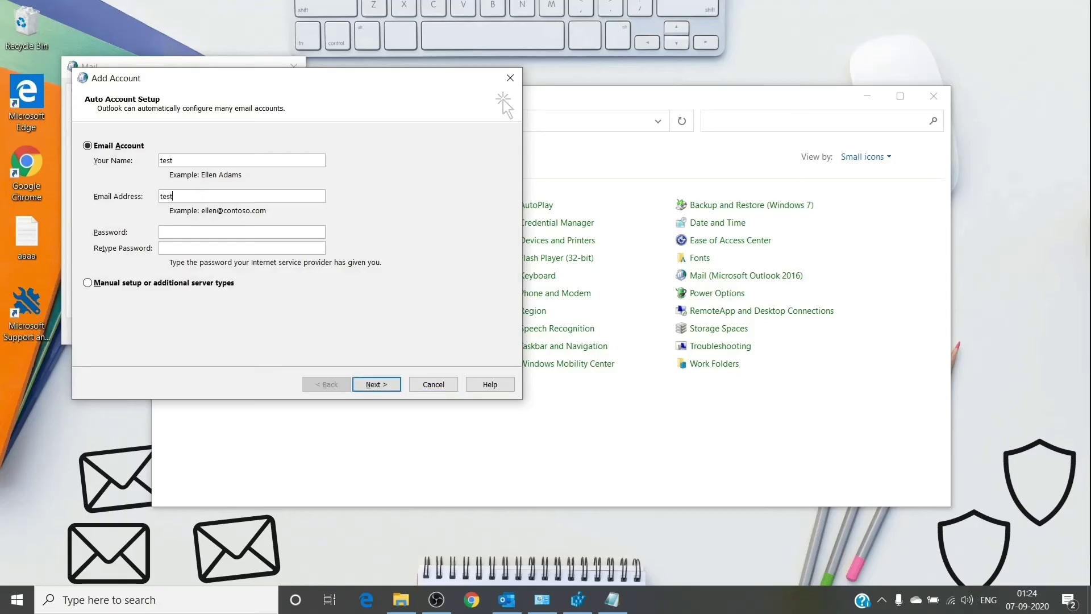
Step: Correct the e-mail address ending to '.com' and submit it to start server settings search
key(BackSpace)
key(BackSpace)
key(BackSpace)
text(com)
key(Return)
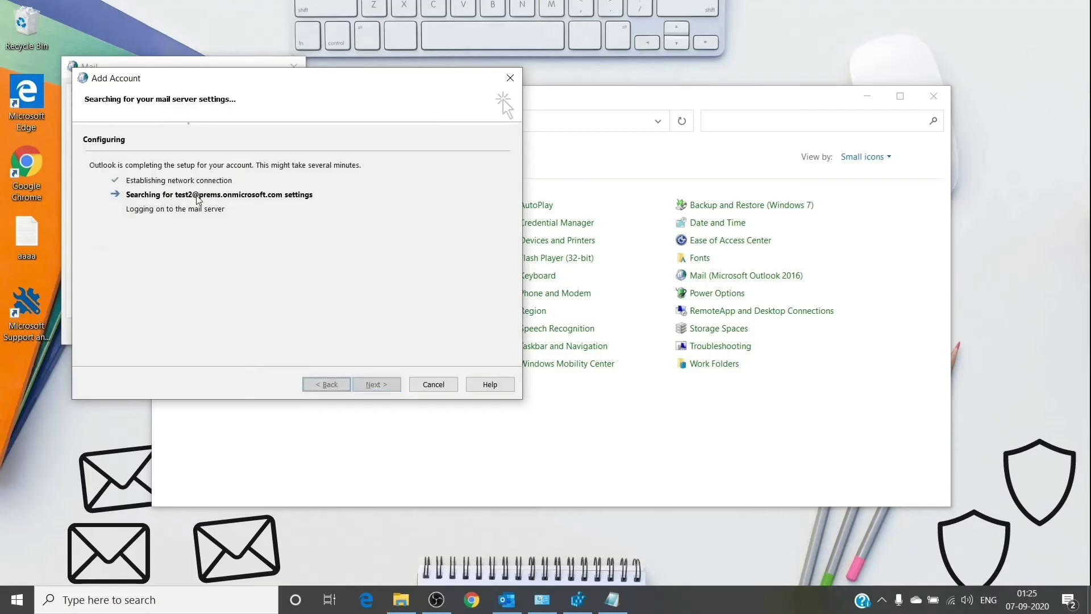